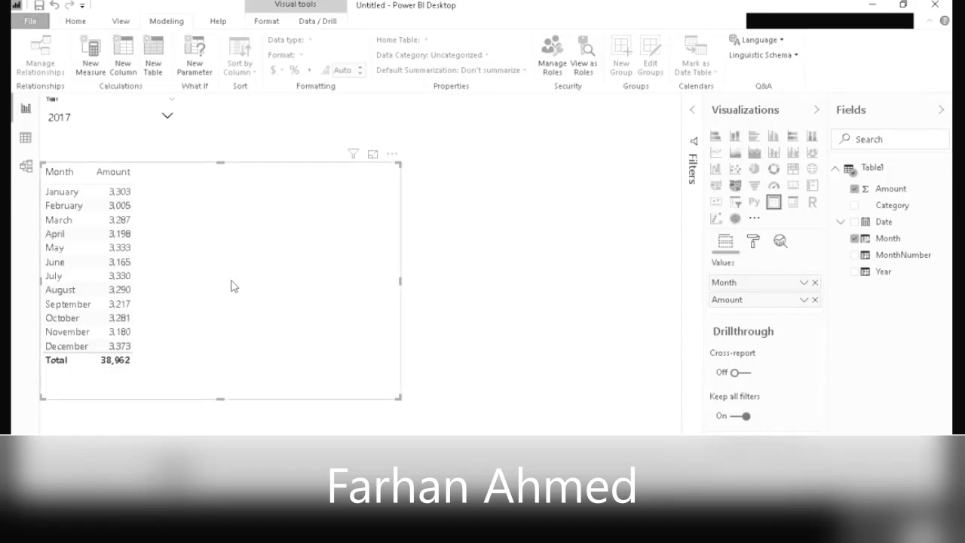
left_click_drag(234, 293, 233, 286)
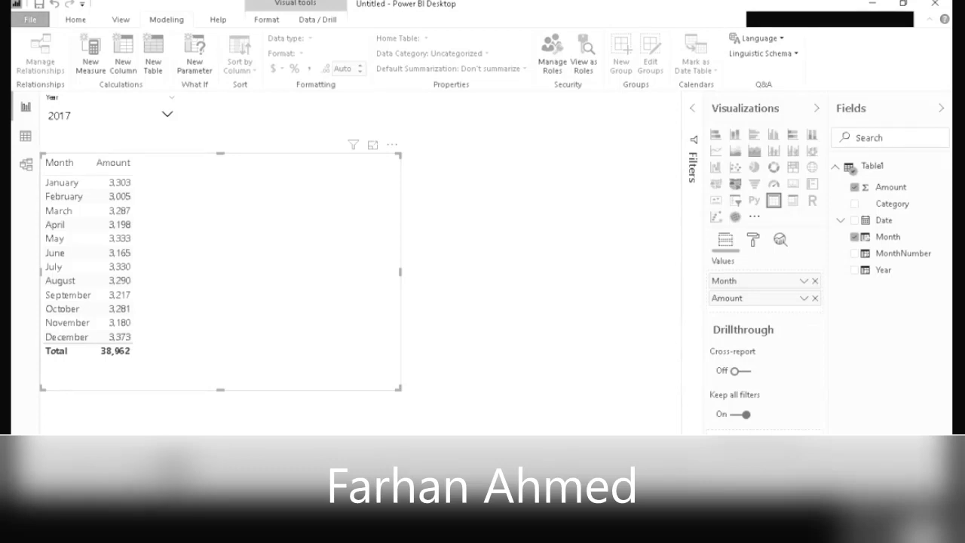
left_click(103, 469)
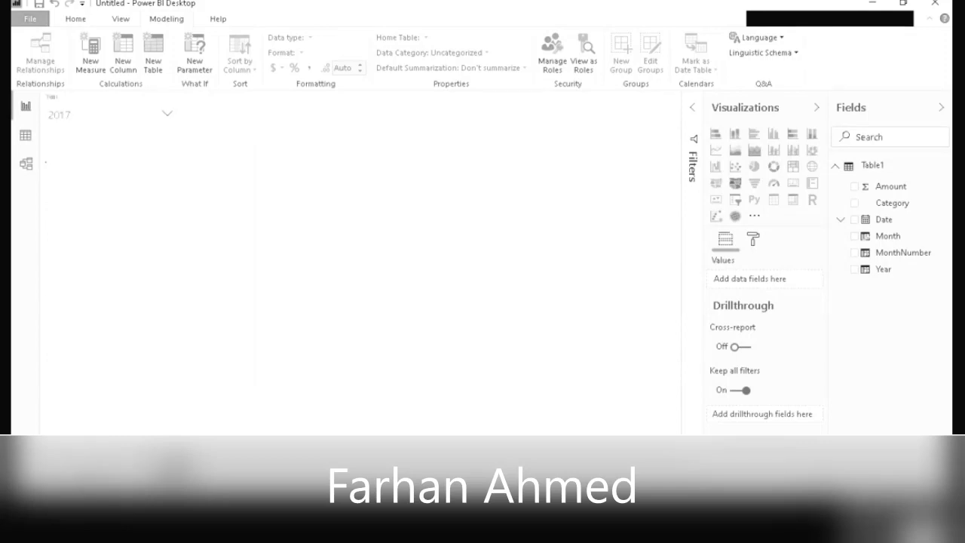
left_click(241, 234)
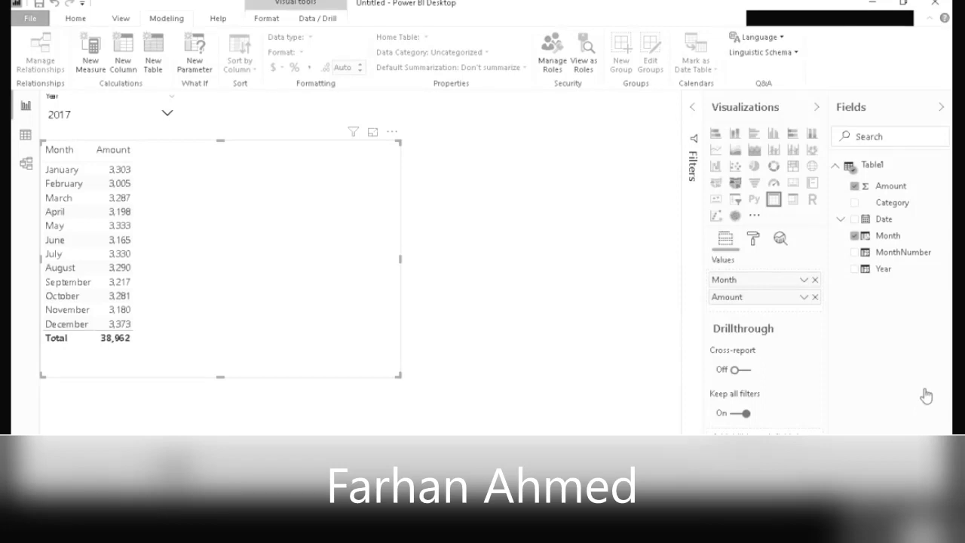
left_click(936, 271)
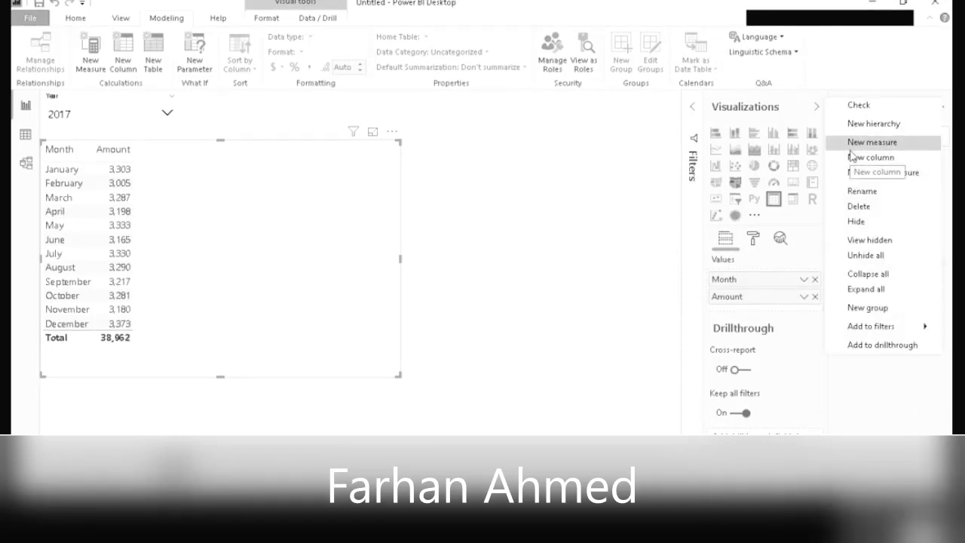
left_click(712, 264)
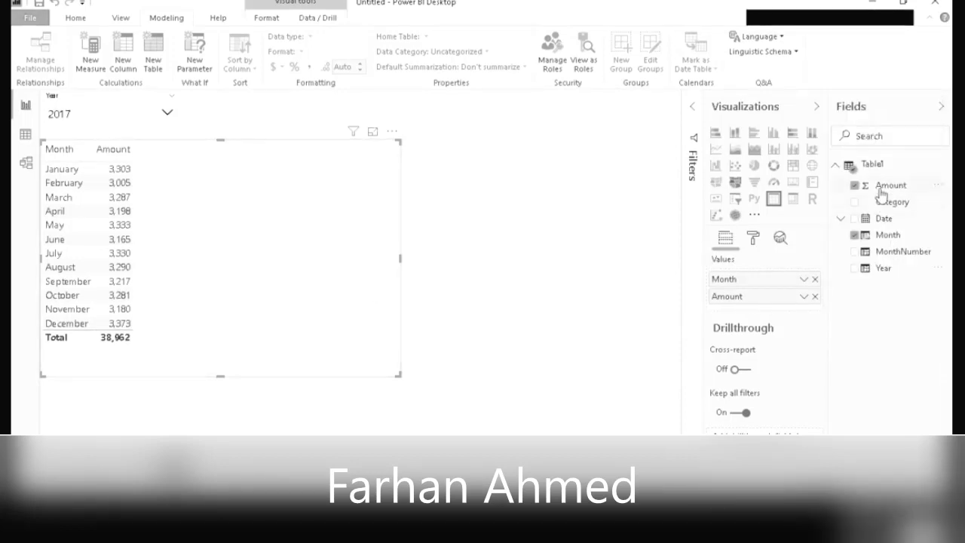
Step: Add the Amount field a second time to the monthly table visual and summarize it as Average
left_click_drag(770, 296, 765, 307)
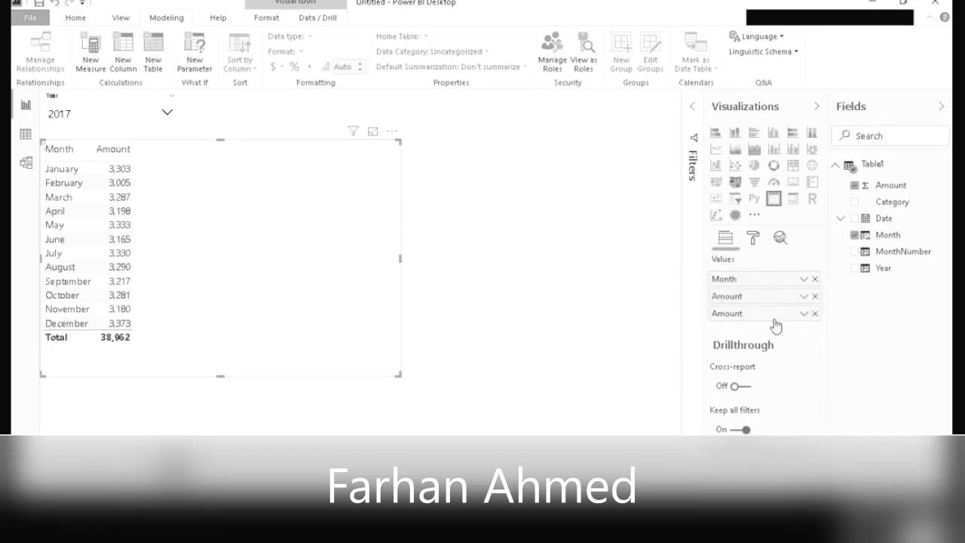
left_click(804, 315)
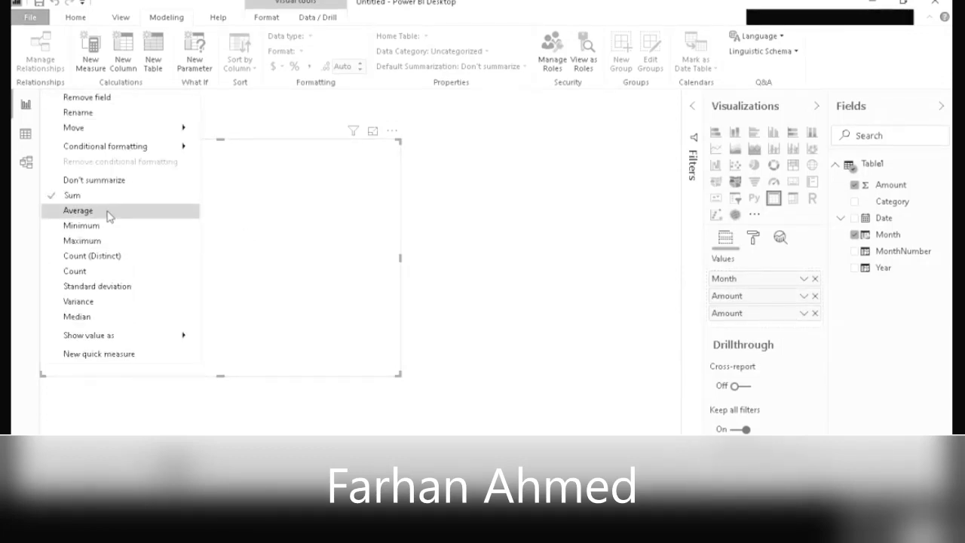
left_click(108, 214)
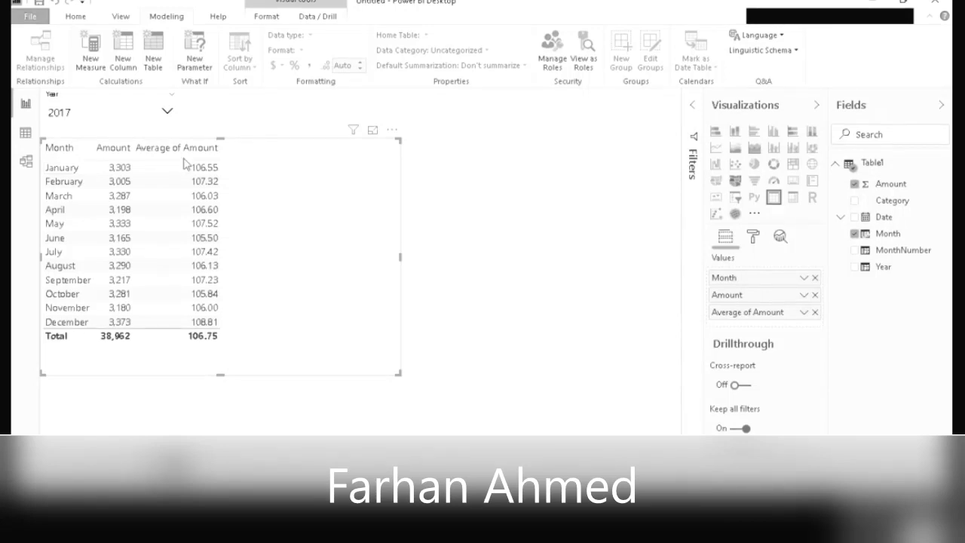
key("Delete")
key("ctrl+z")
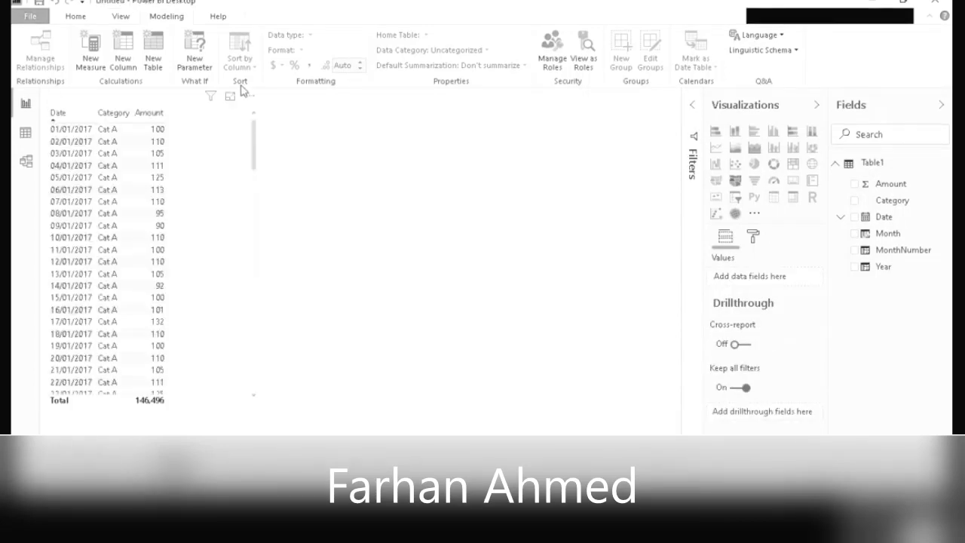
key("ctrl+z")
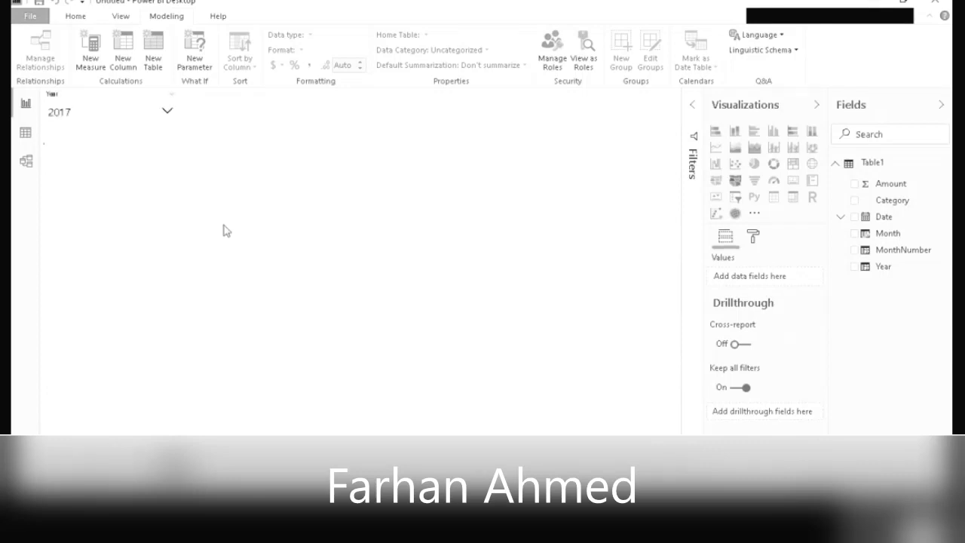
key("ctrl+z")
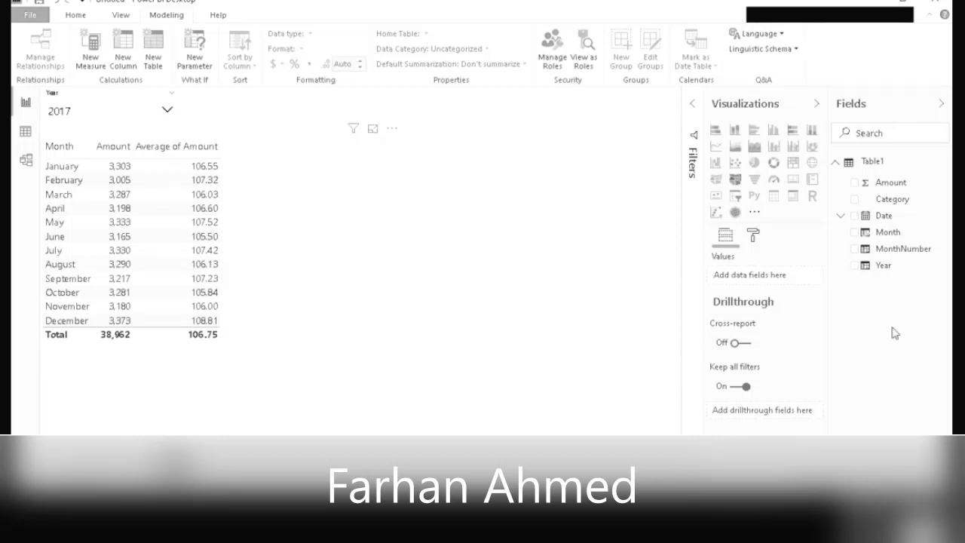
Step: Create the measure _SUM Amount = SUM(Table1[Amount]) in Table1 and add it to the monthly table visual
left_click(881, 185)
left_click(276, 302)
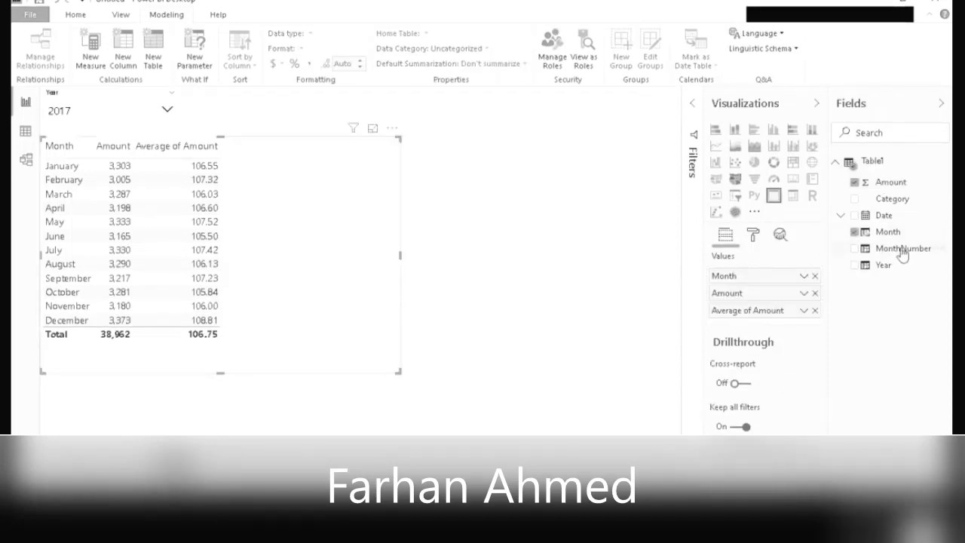
left_click(940, 266)
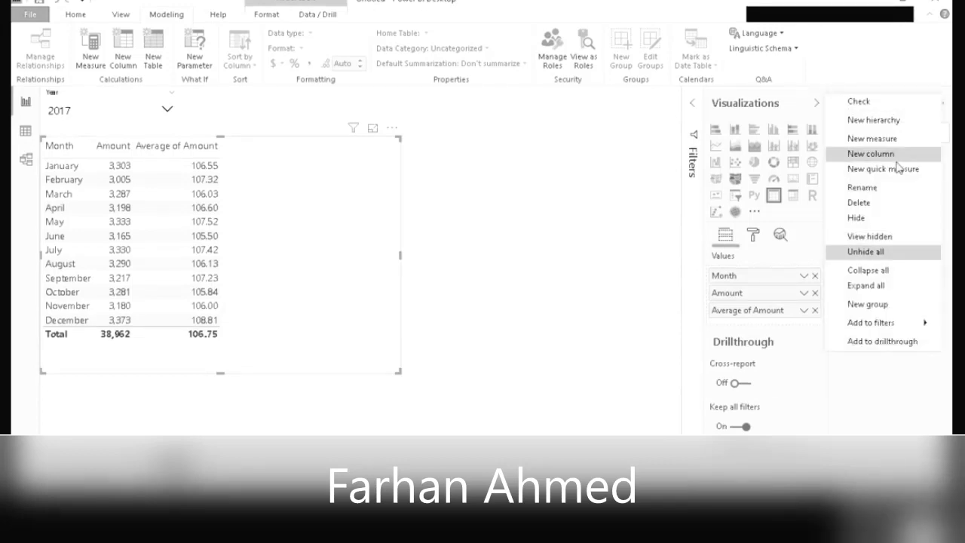
left_click(889, 146)
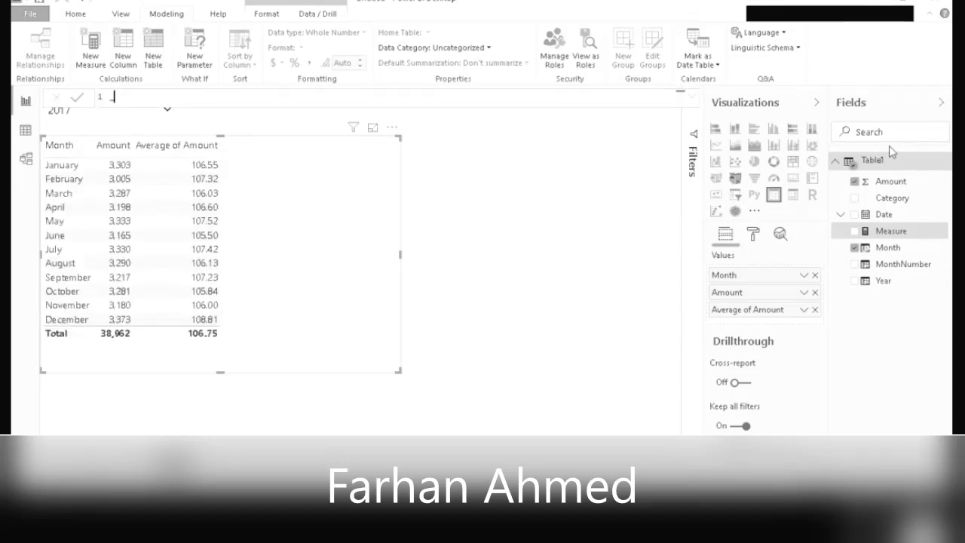
type("SUM - ")
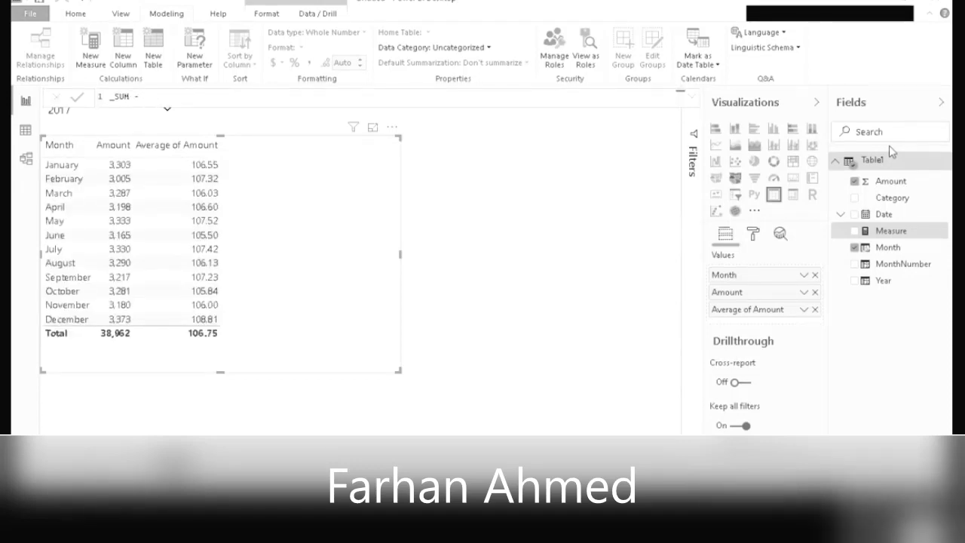
key("BackSpace")
key("BackSpace")
type("A")
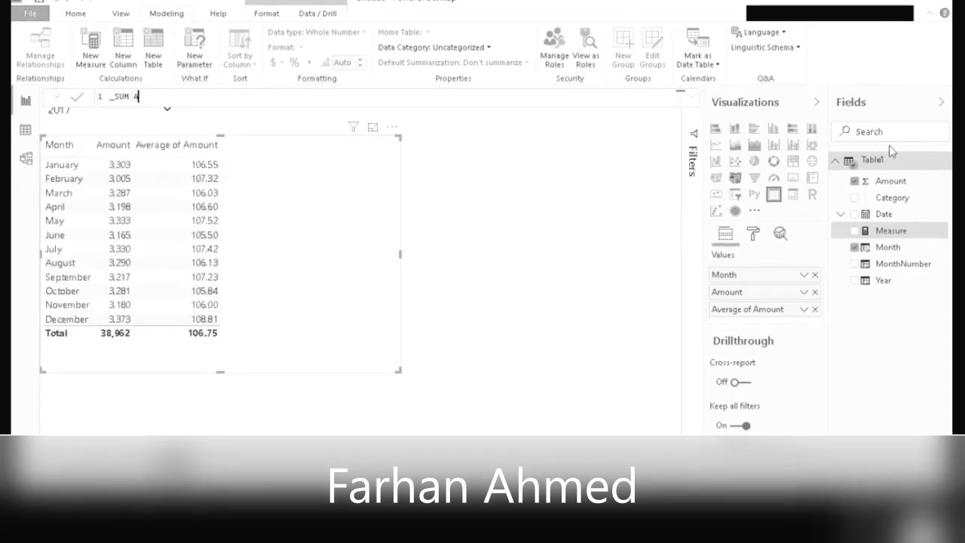
type("mount = SUM(")
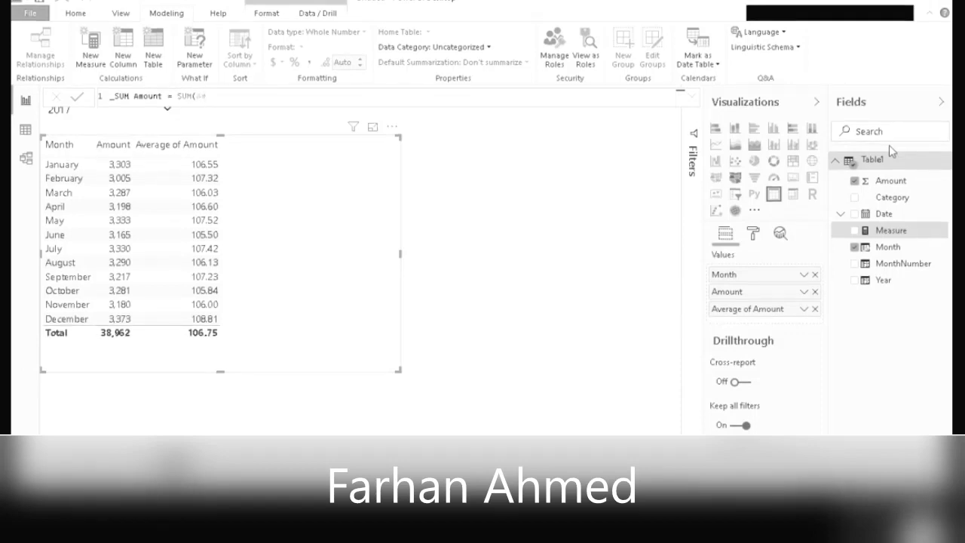
type("Table1[Amount])")
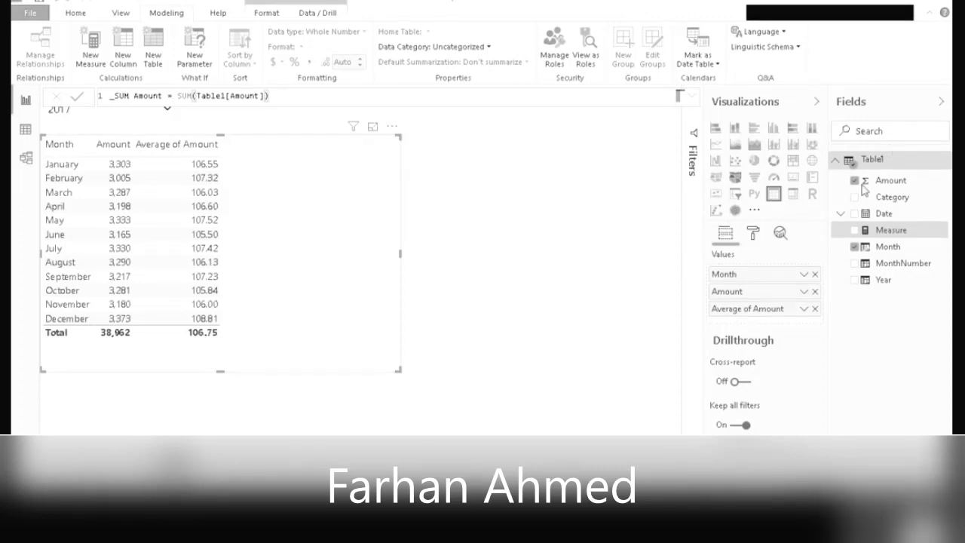
key("Return")
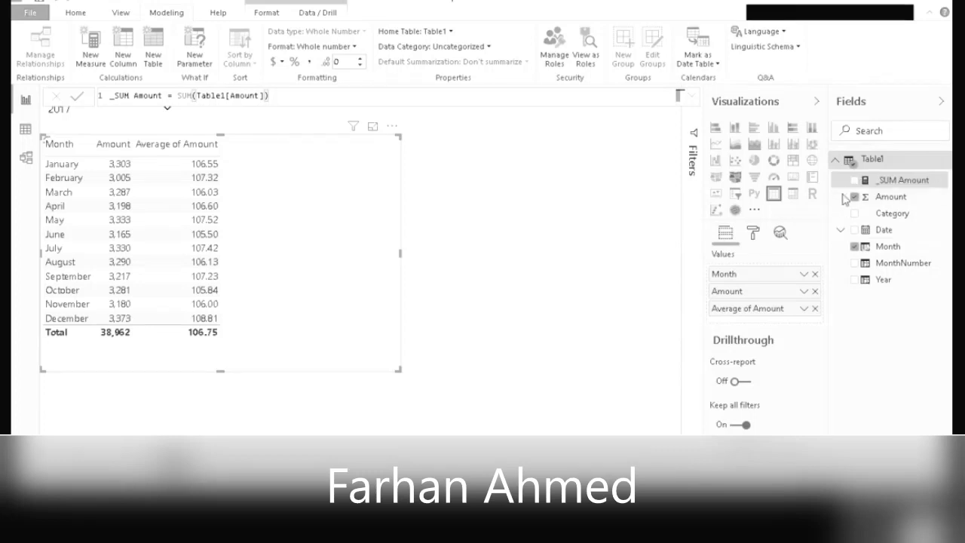
left_click(855, 183)
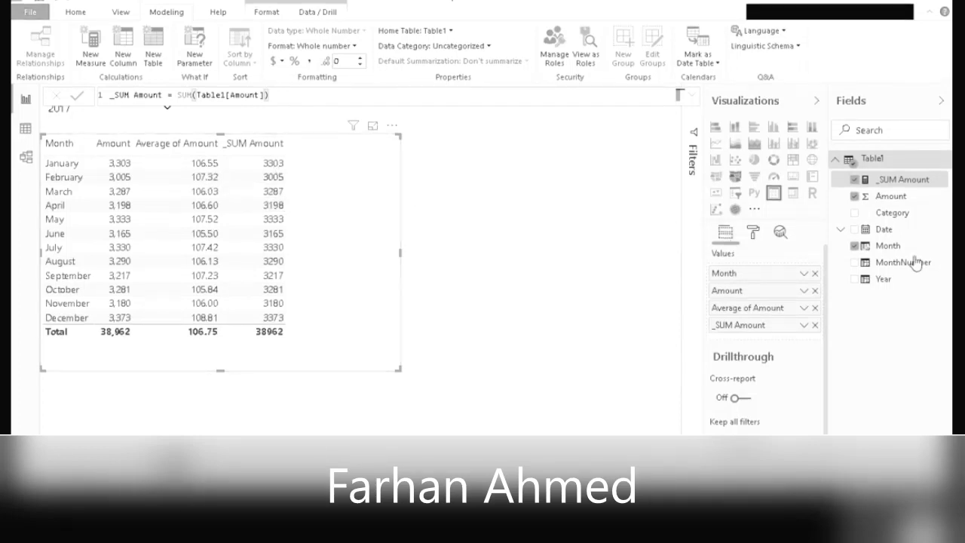
Step: Create the measure _Avg X Amount = AVERAGEX(Table1,[_SUM Amount]) in Table1
left_click(940, 184)
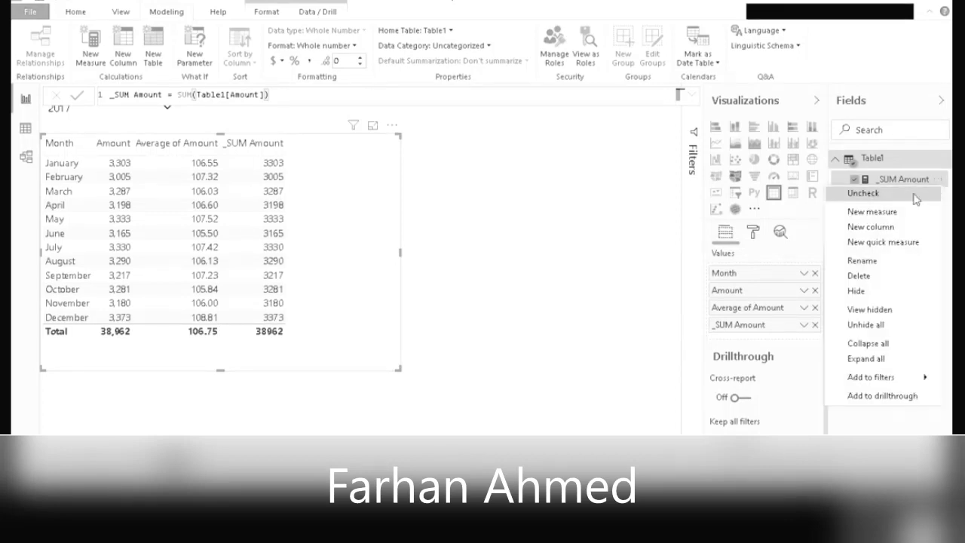
left_click(873, 211)
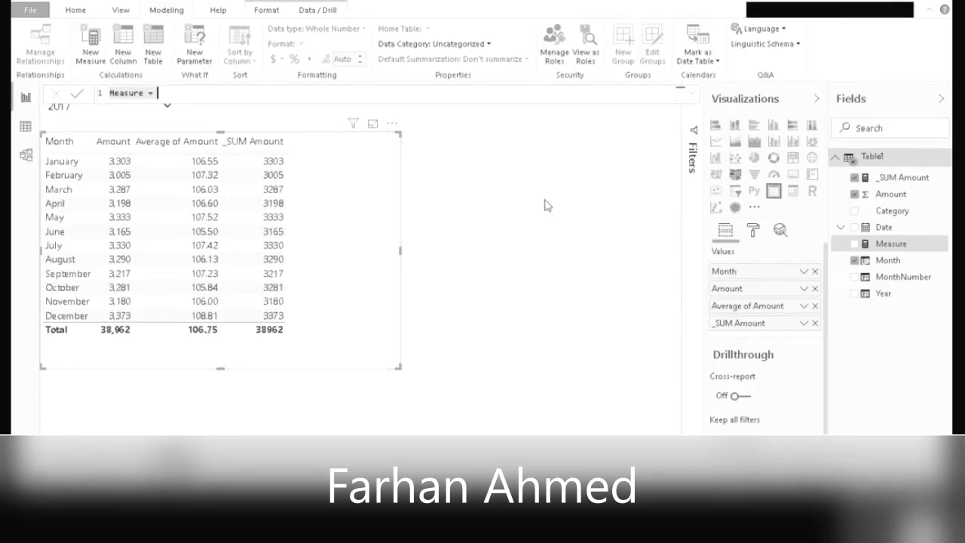
key("ctrl+a")
type("_")
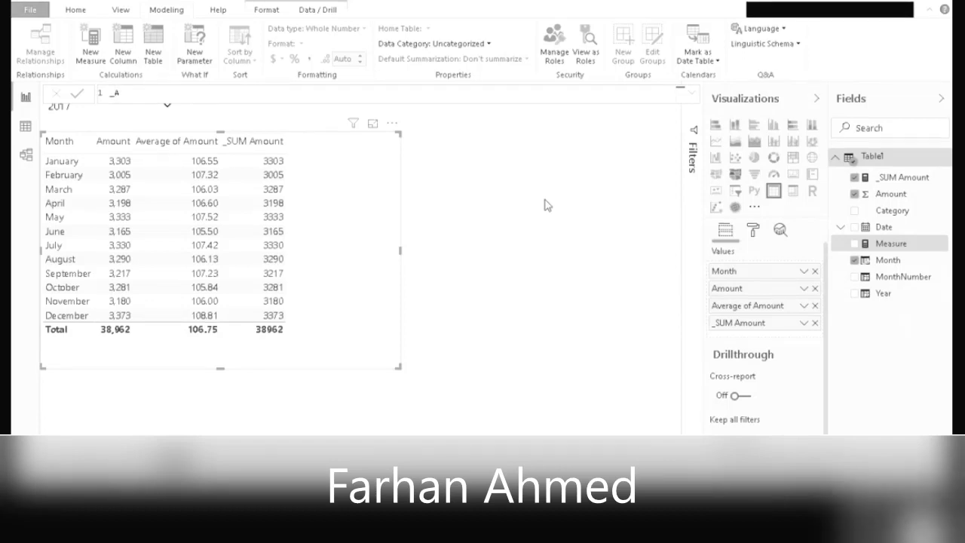
type("Avg X")
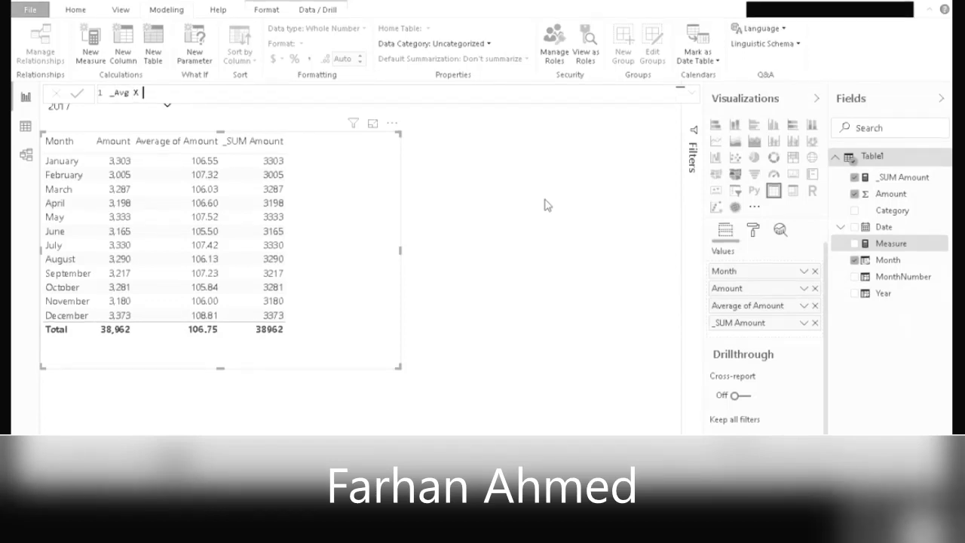
type(" Am")
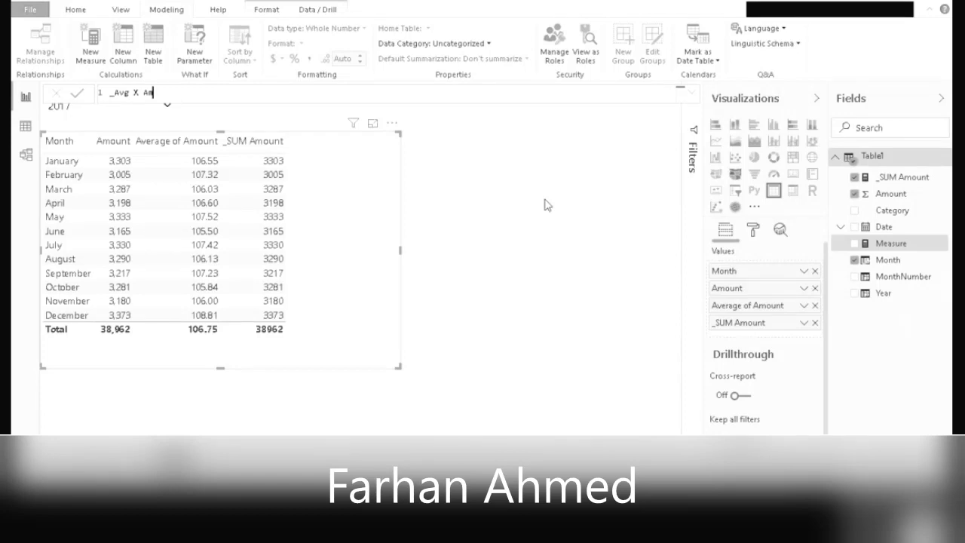
type("ount = ")
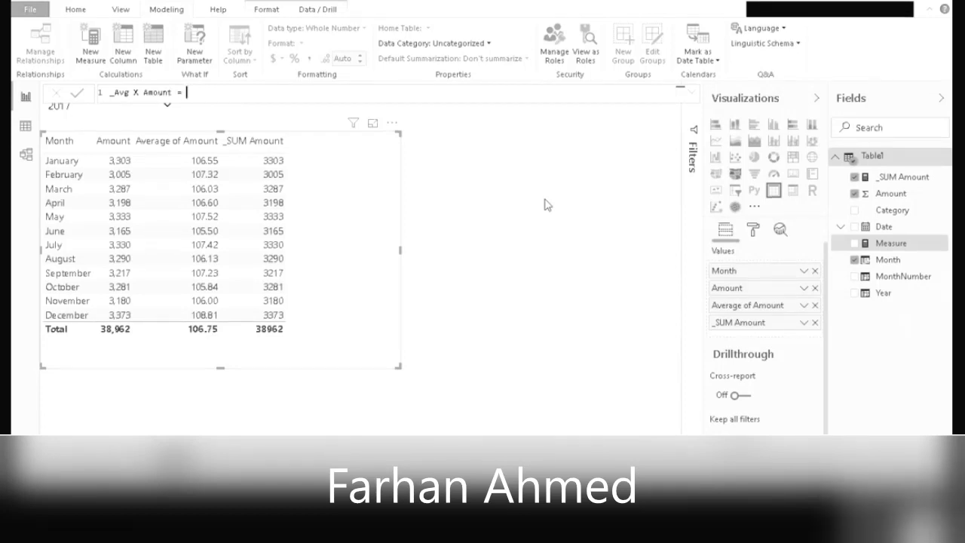
type(" Aver")
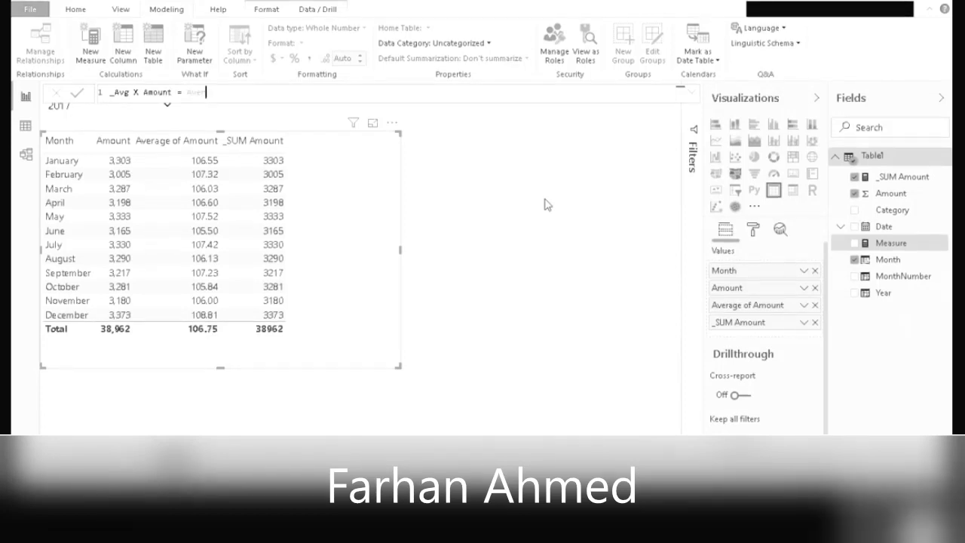
key("Tab")
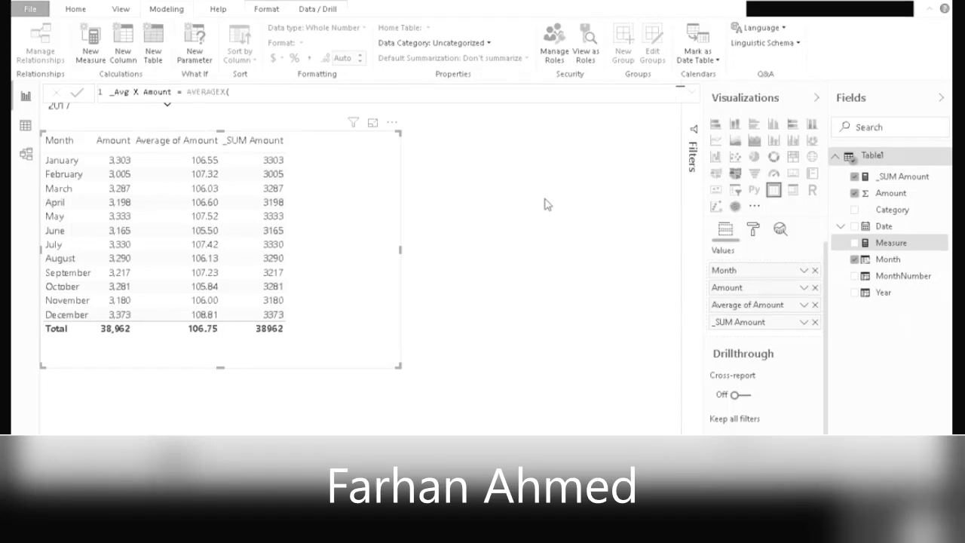
type("Table1")
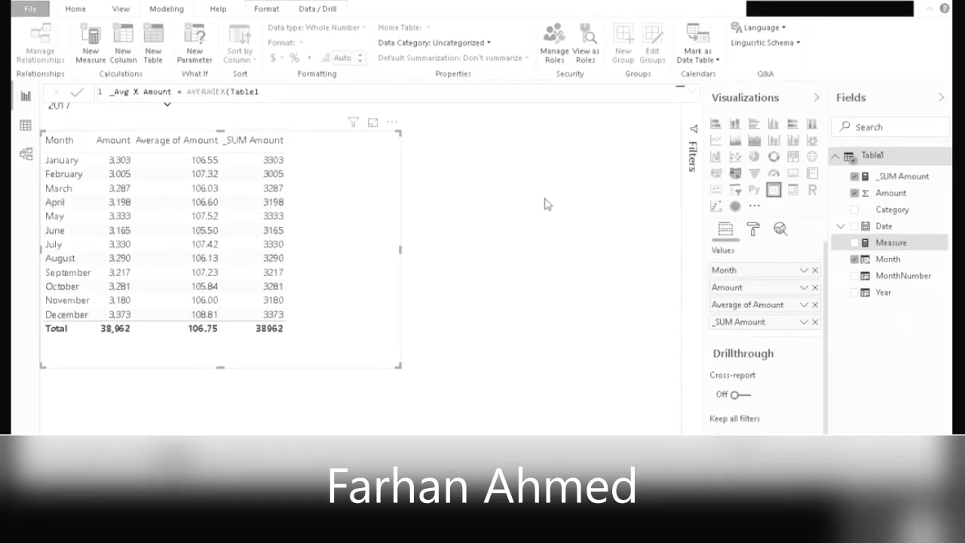
type(",")
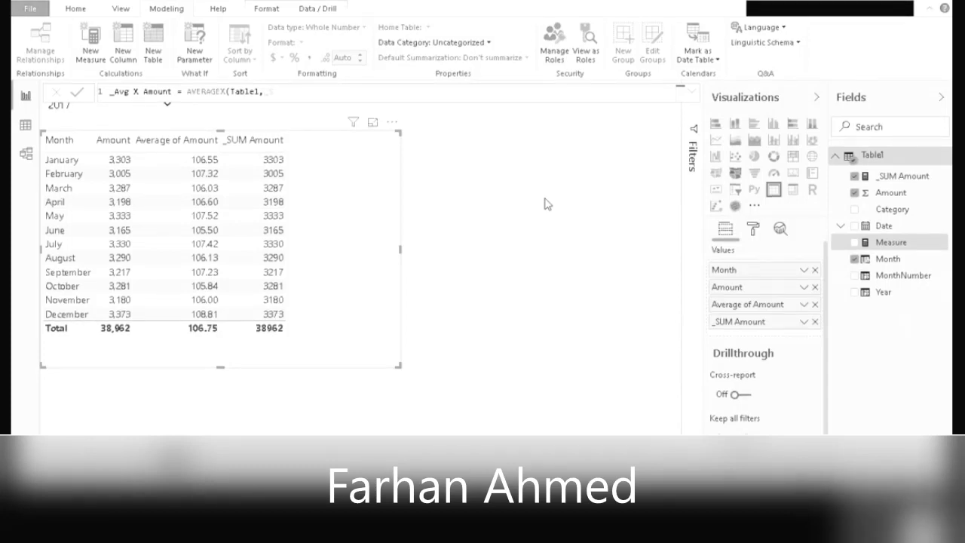
type(" [_SUM Amount])")
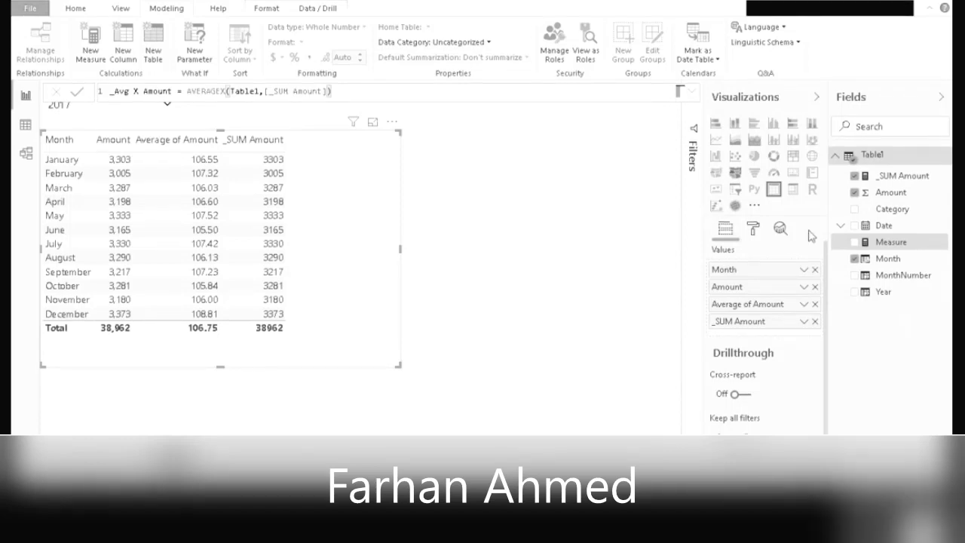
key("Return")
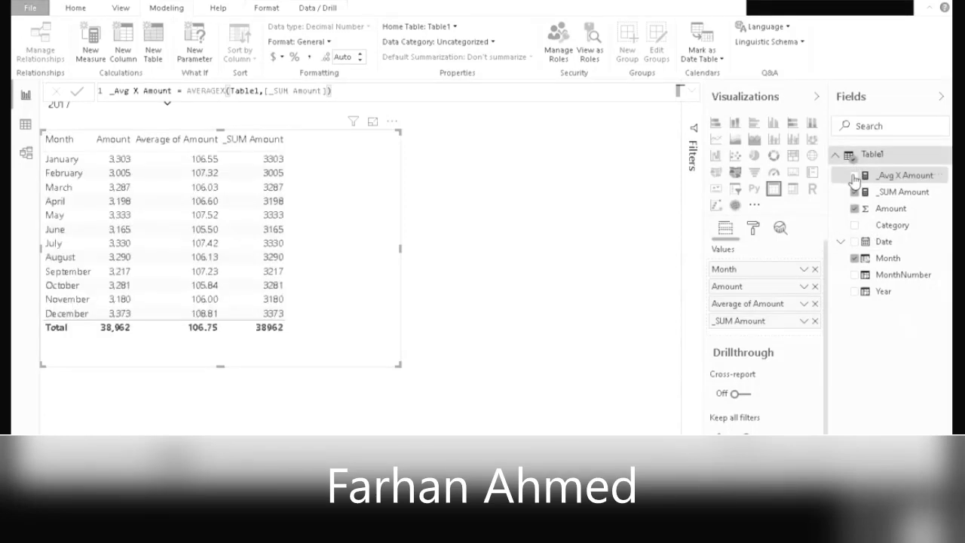
Step: Add the _Avg X Amount measure to the monthly table visual as a column
left_click(855, 177)
left_click(855, 176)
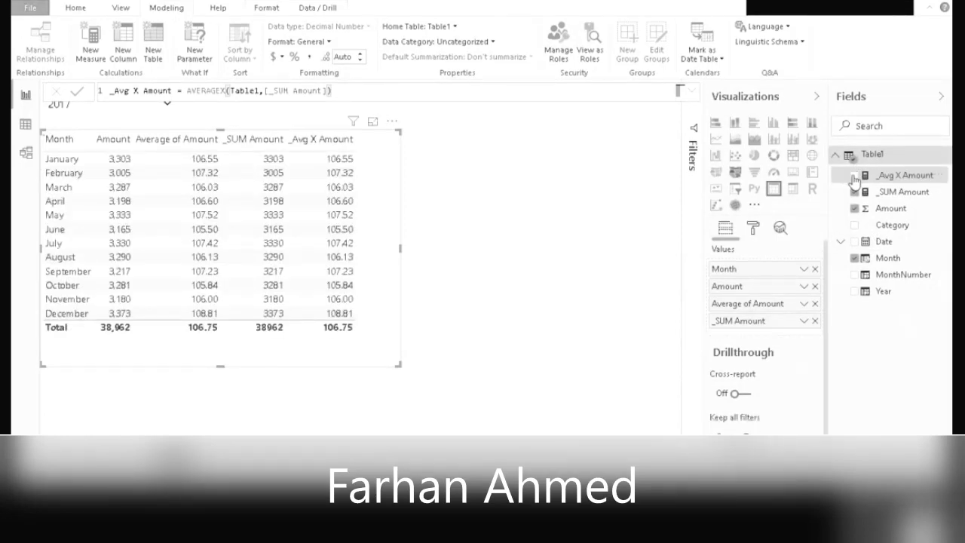
left_click(855, 176)
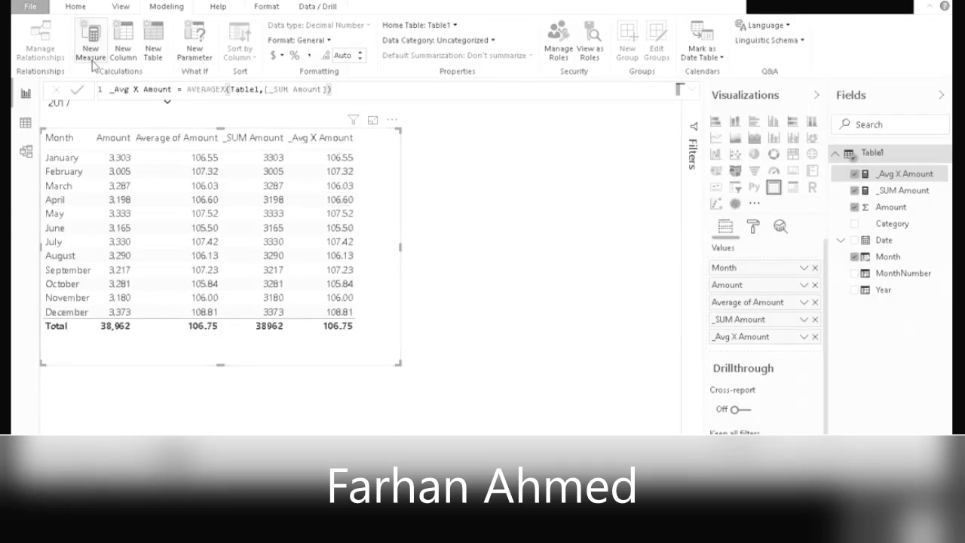
Step: Start a new measure in Table1 and name it _Avg X Value Amount
left_click(92, 62)
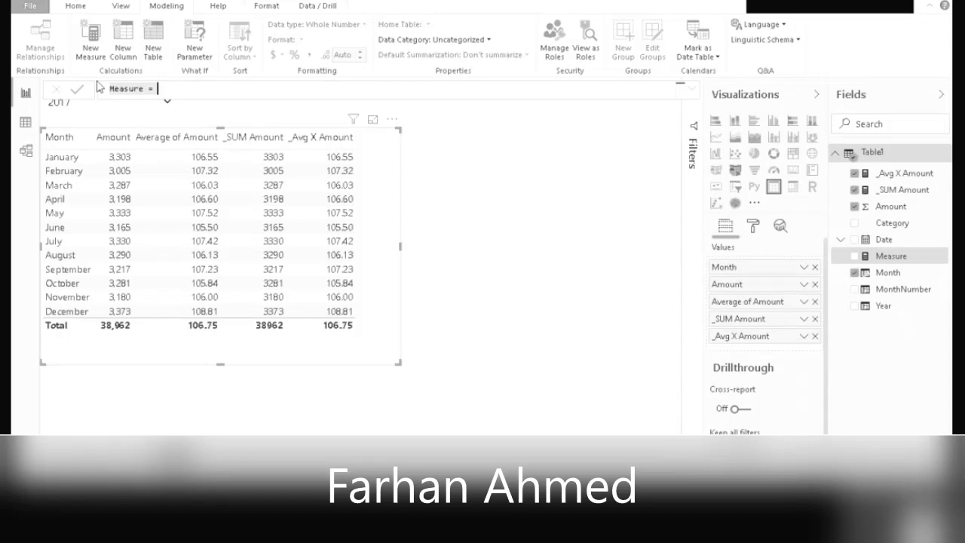
type("_Av")
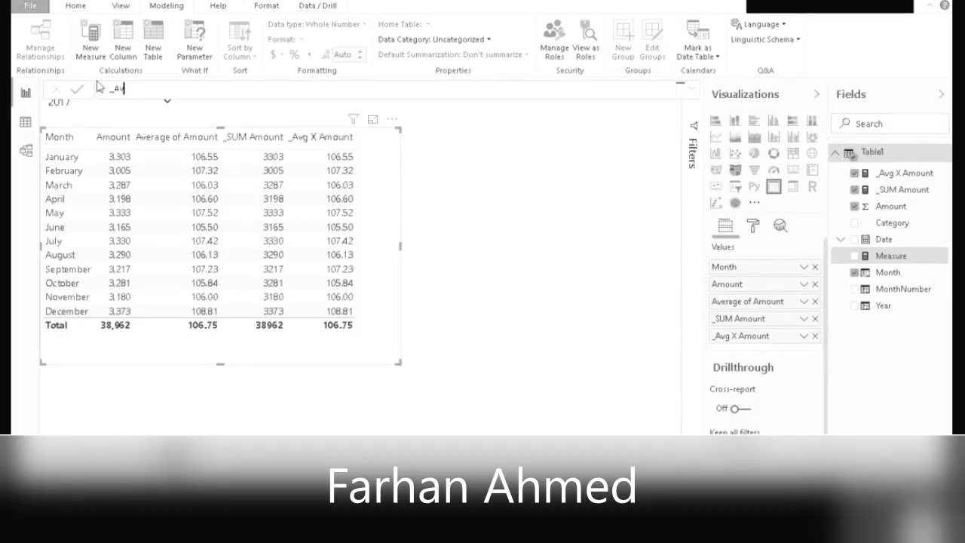
type("g X")
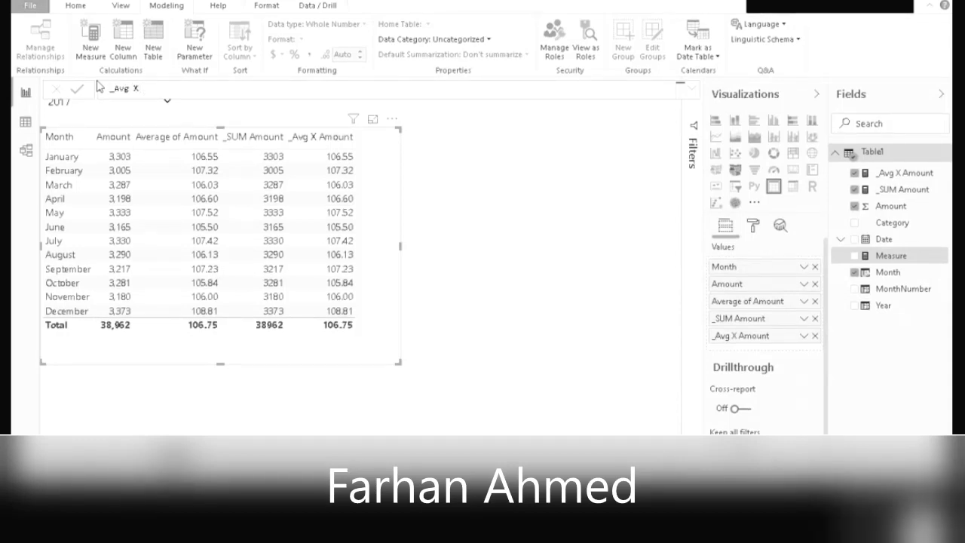
type(" Value")
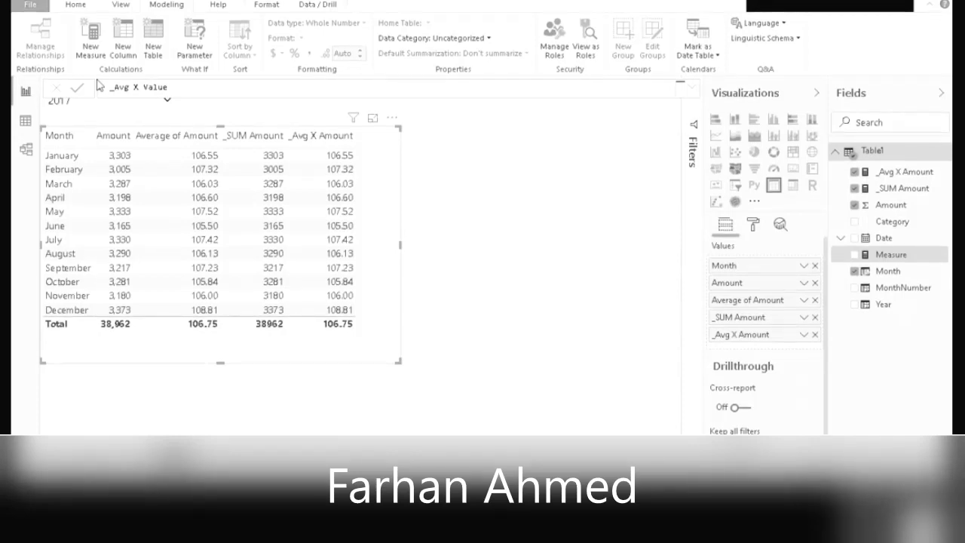
type("Amount ")
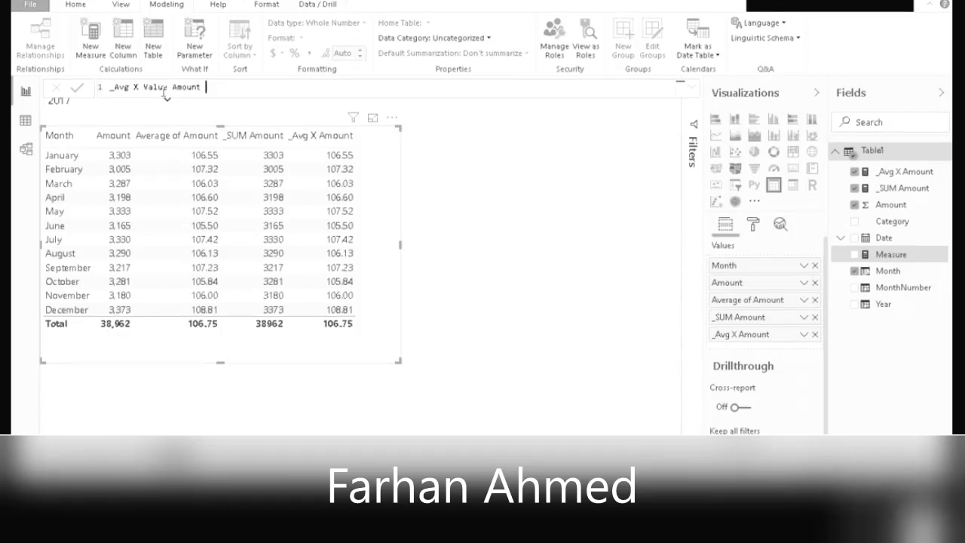
type("= ")
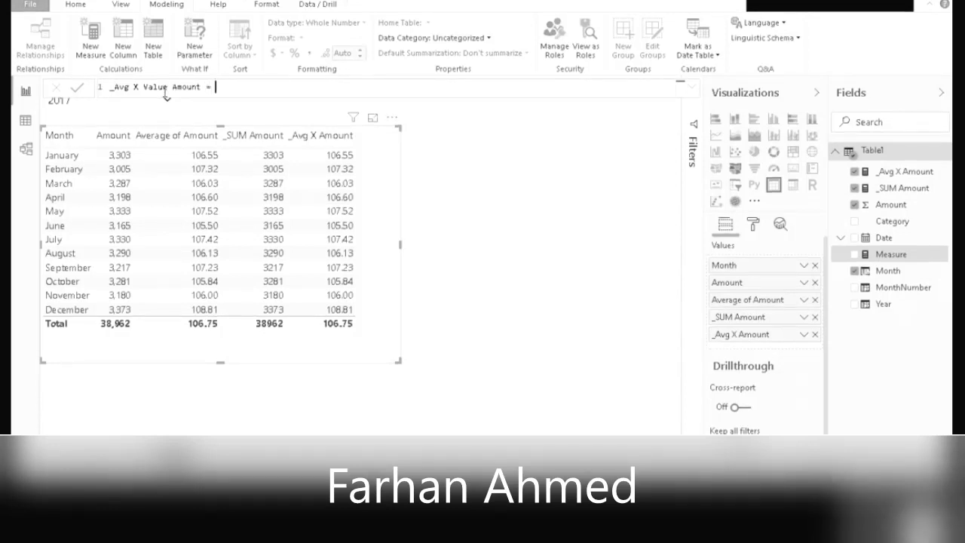
Step: Write the measure's expression as AVERAGEX(VALUES(Table1[Month]),[_SUM Amount])
type("A")
key("BackSpace")
key("BackSpace")
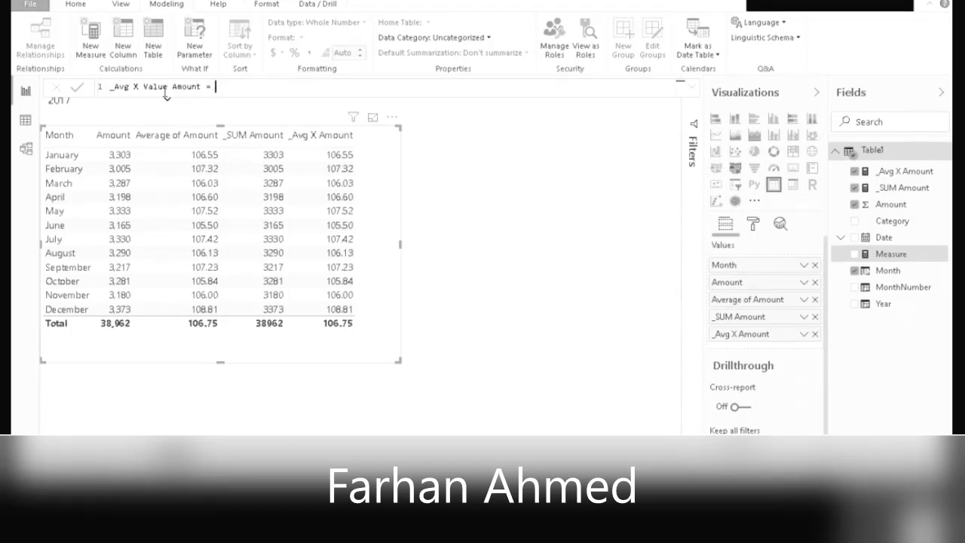
type("CA")
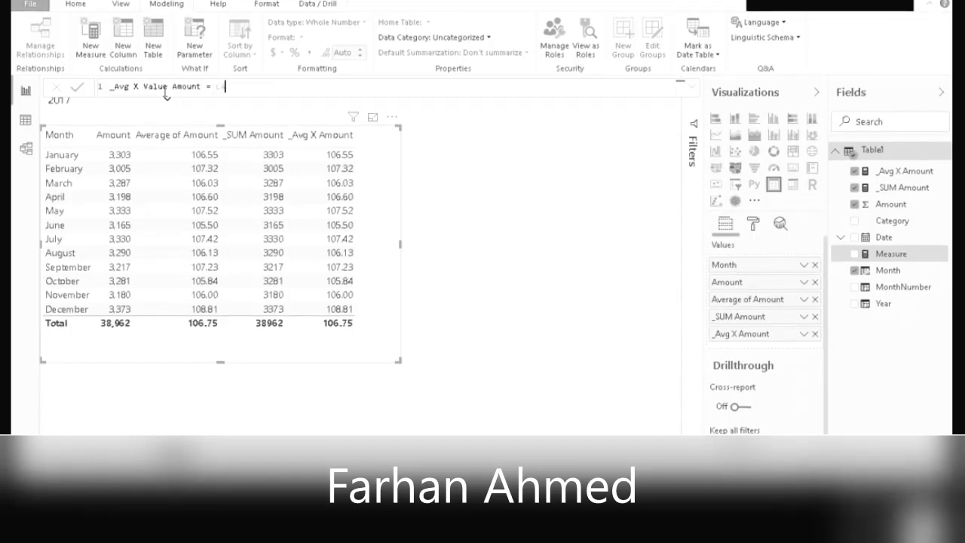
key("BackSpace")
type("Avera")
key("BackSpace")
key("BackSpace")
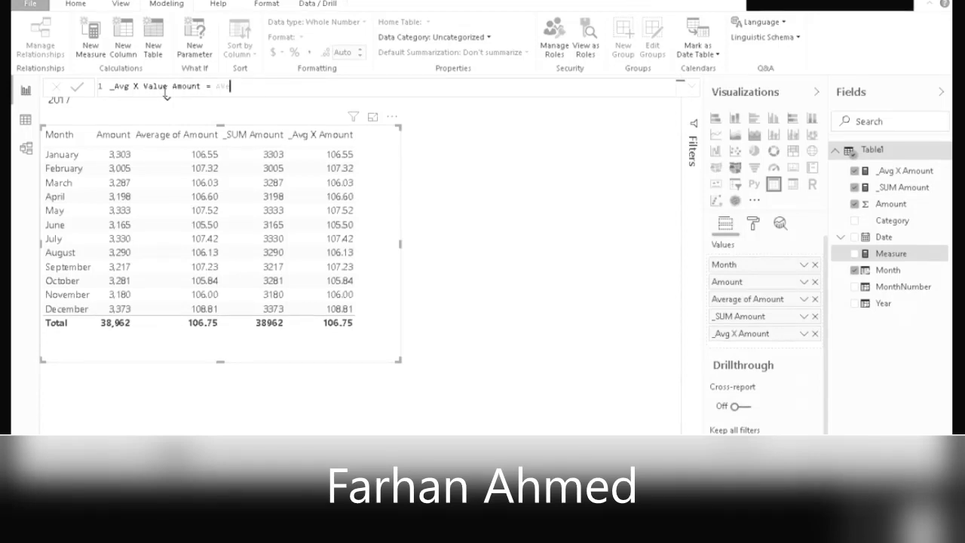
key("Tab")
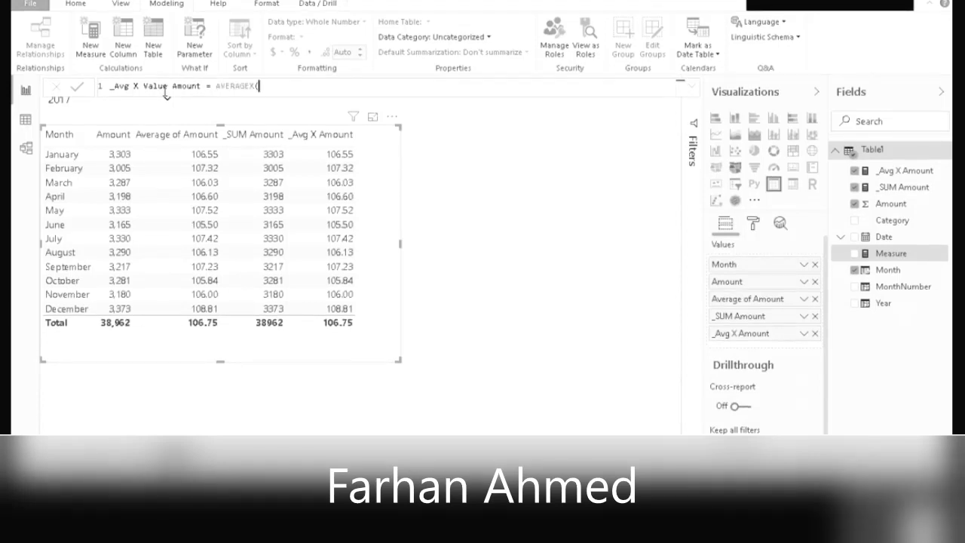
type("VALUE")
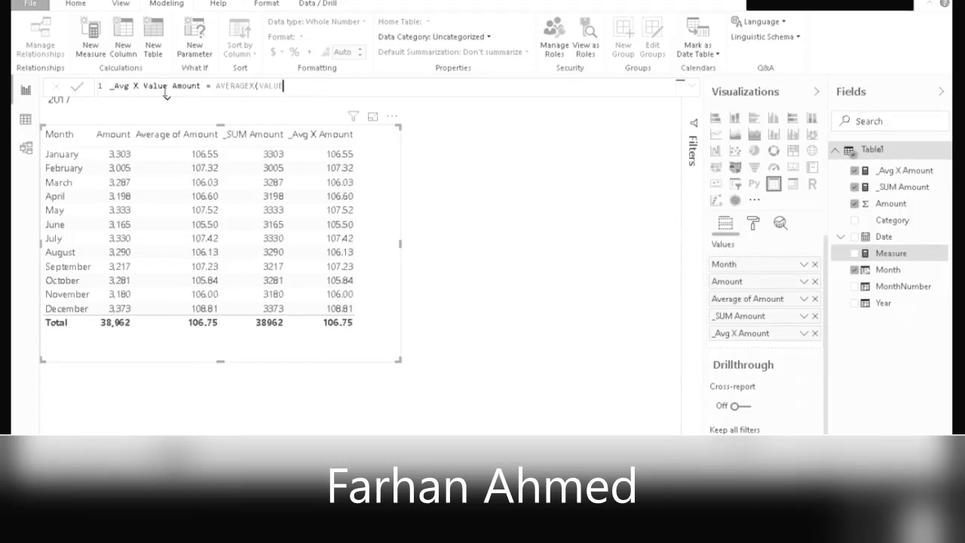
type("S(")
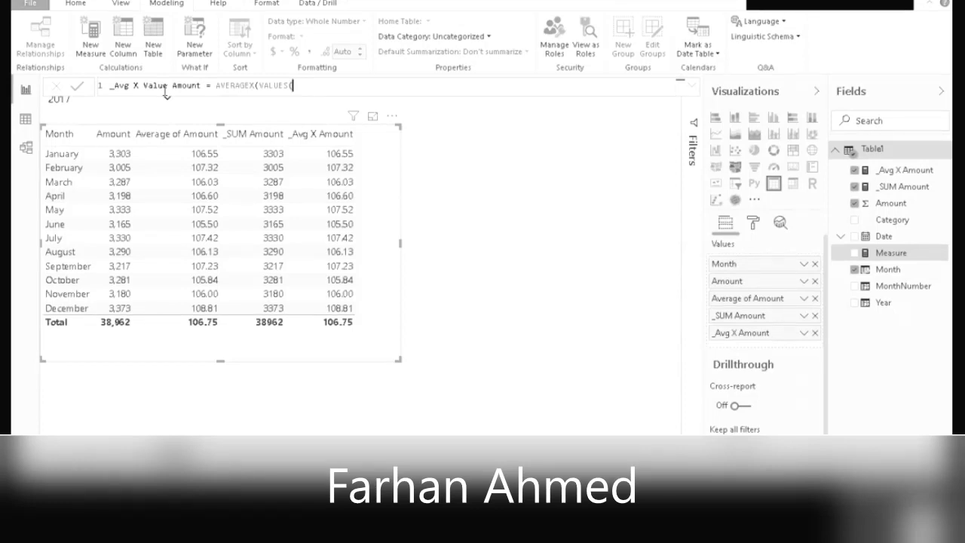
type("Table1[Month])")
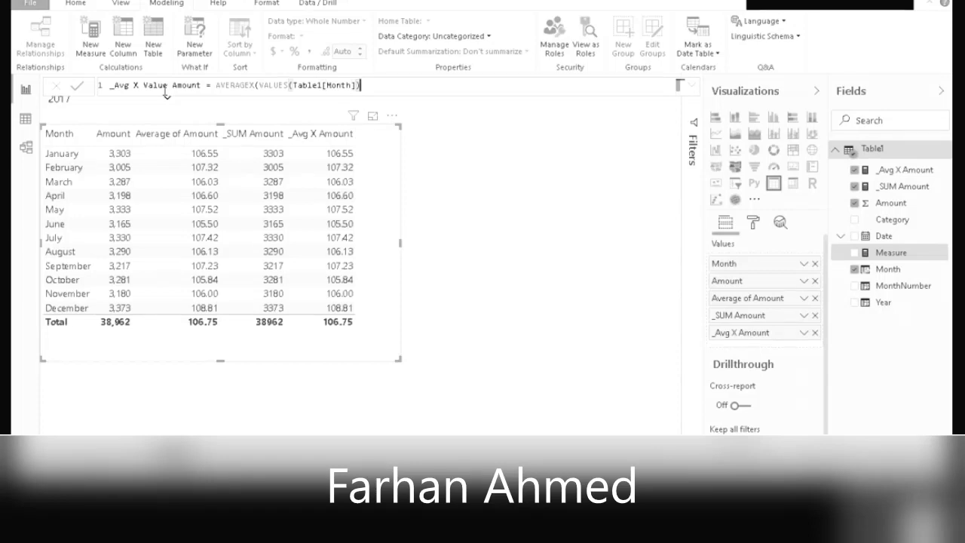
type(",")
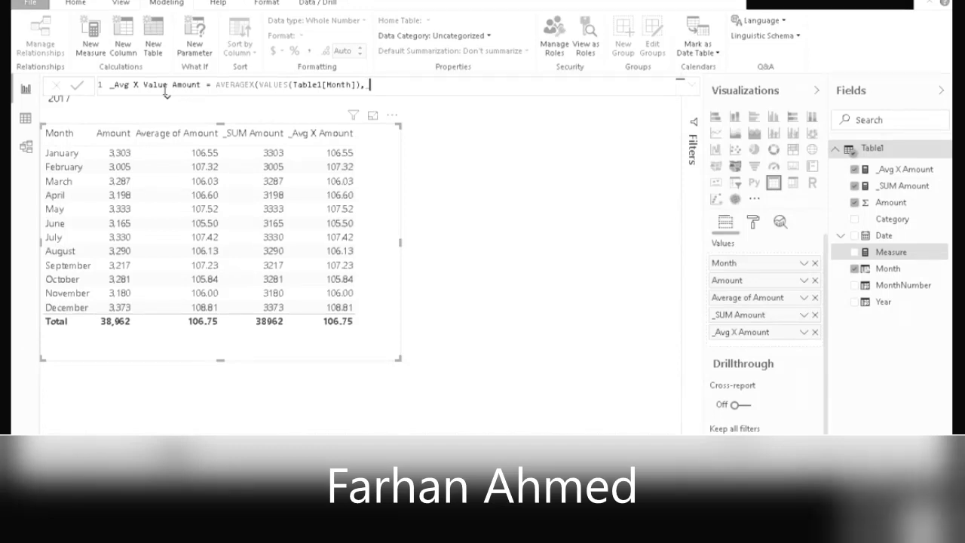
type("[_SUM Amount])")
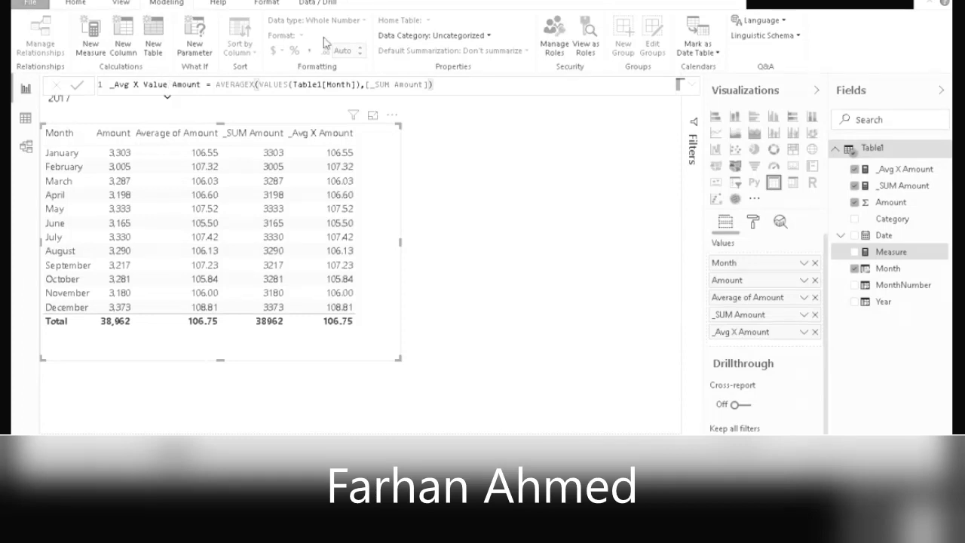
Step: Check the Month and _SUM Amount arguments in the formula and commit the _Avg X Value Amount measure
left_click(329, 85)
double_click(334, 85)
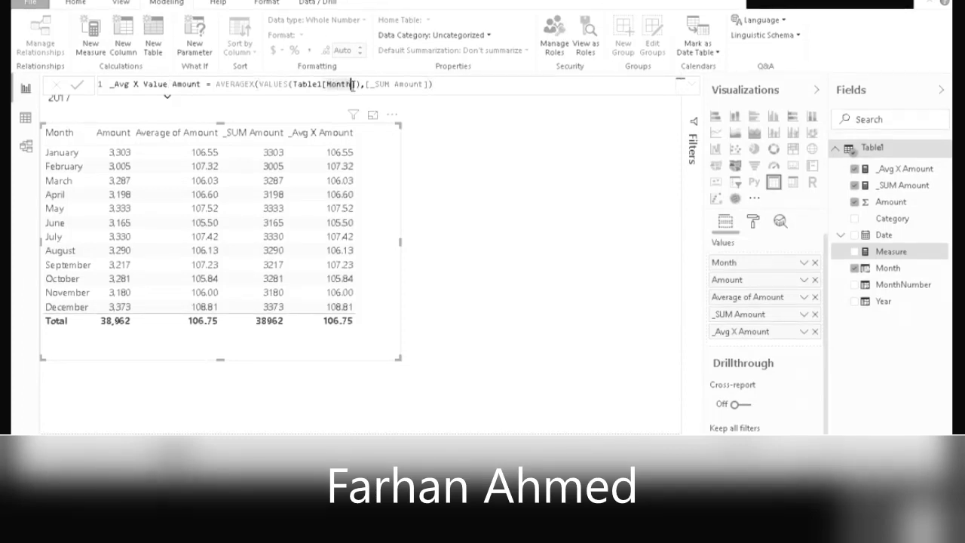
left_click_drag(366, 86, 405, 85)
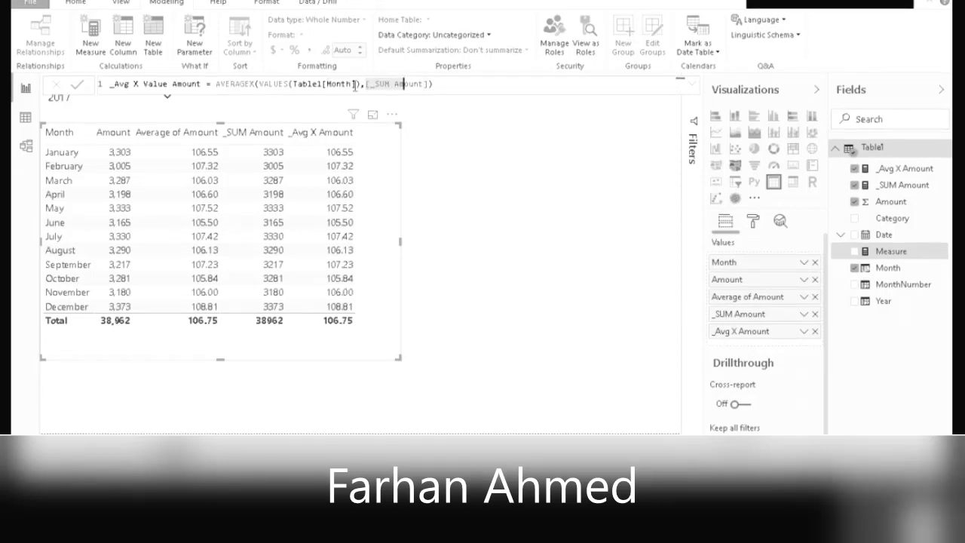
left_click(462, 83)
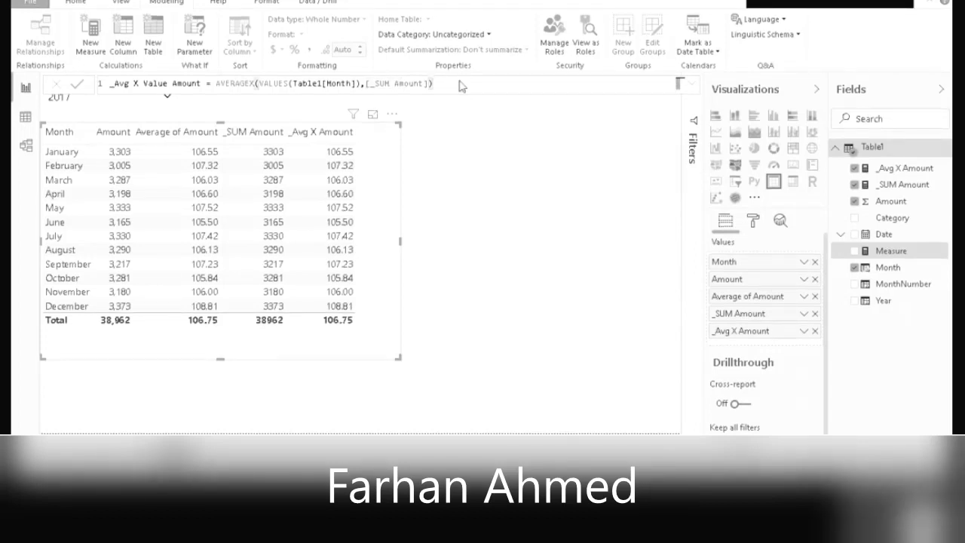
left_click(771, 183)
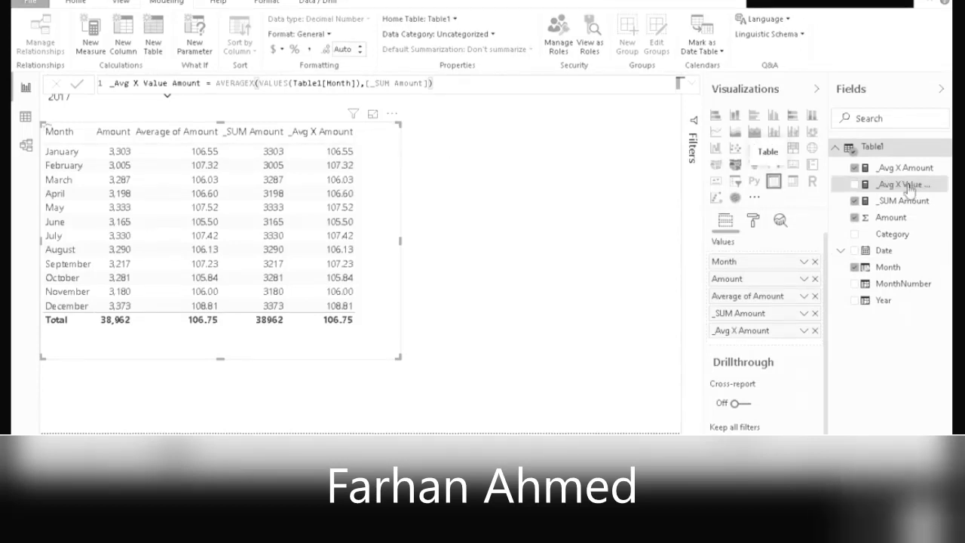
Step: Add the _Avg X Value Amount measure to the monthly table visual and widen the visual to fit the new column
left_click(856, 186)
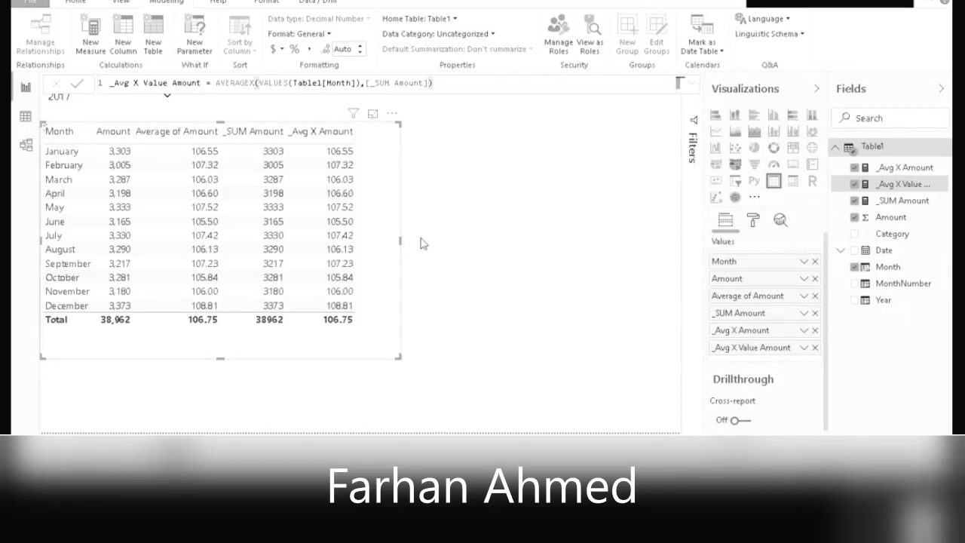
left_click_drag(402, 243, 606, 248)
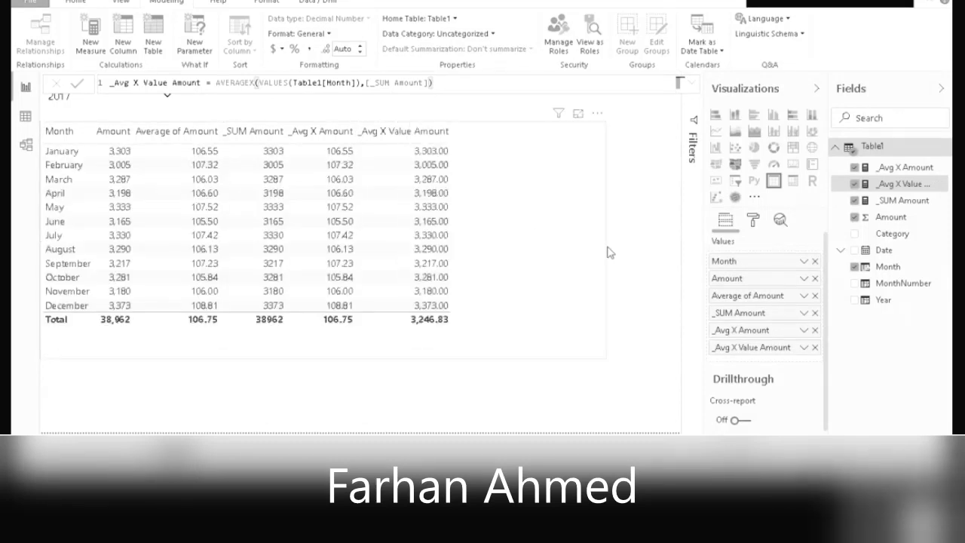
left_click(601, 247)
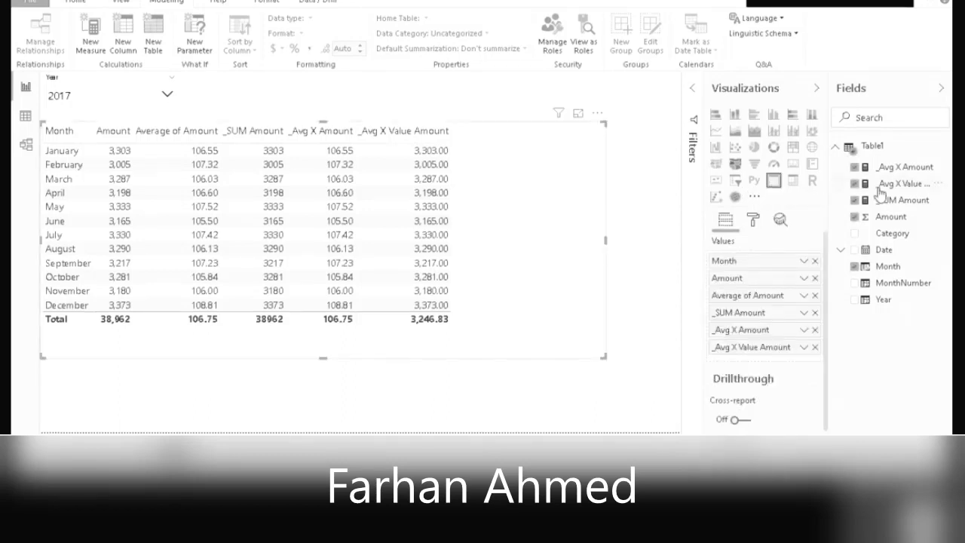
Step: Examine the monthly and total values of the _Avg X Value Amount column against the measure's formula
left_click(419, 154)
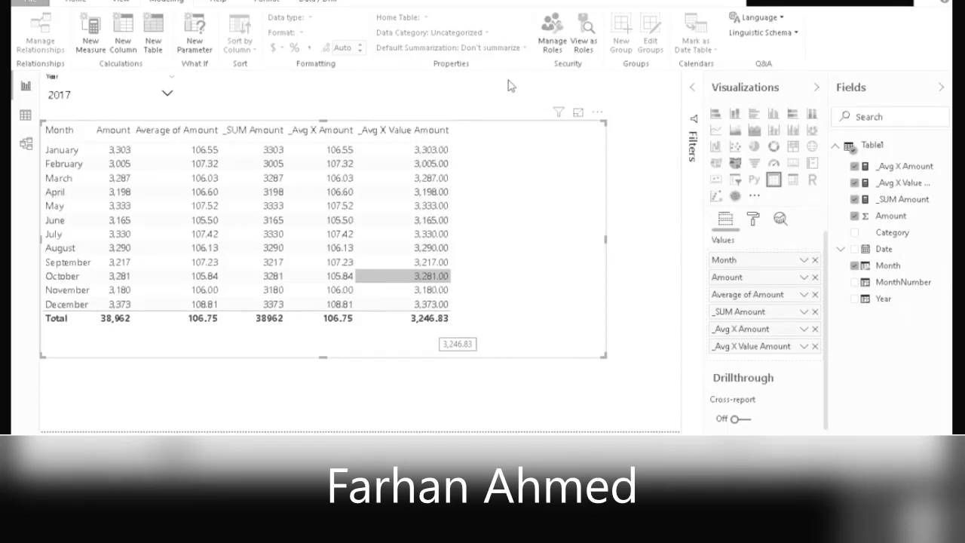
left_click(890, 183)
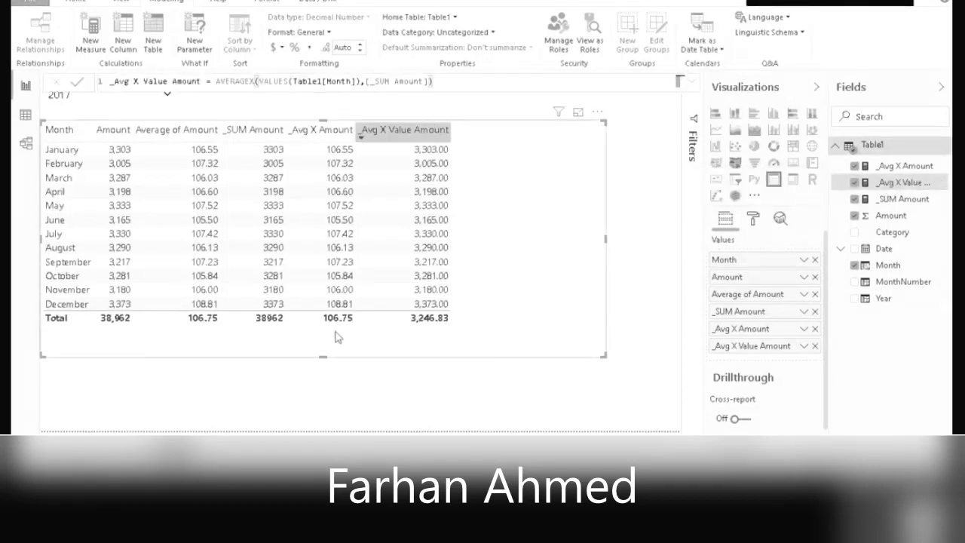